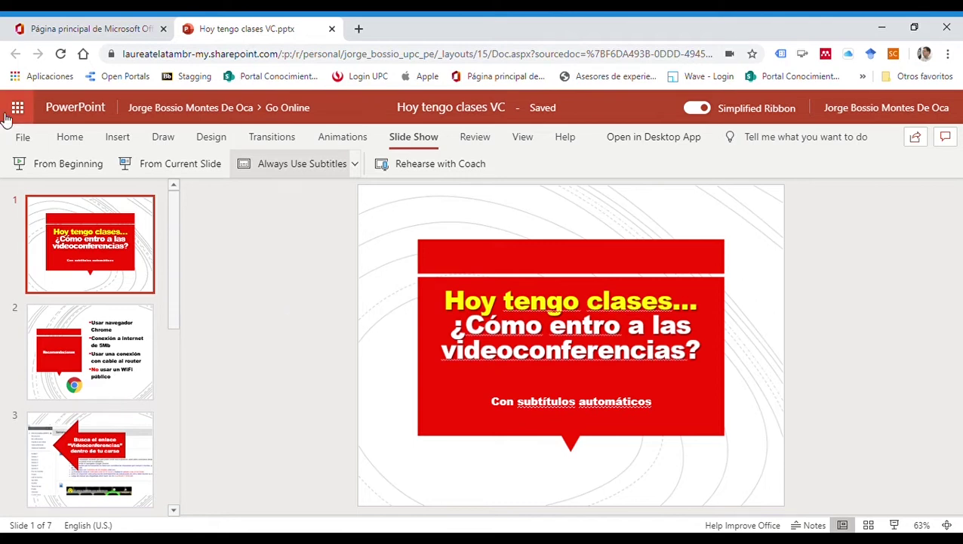
Step: Return to the open presentation and turn on Always Use Subtitles on the Slide Show tab
left_click(62, 30)
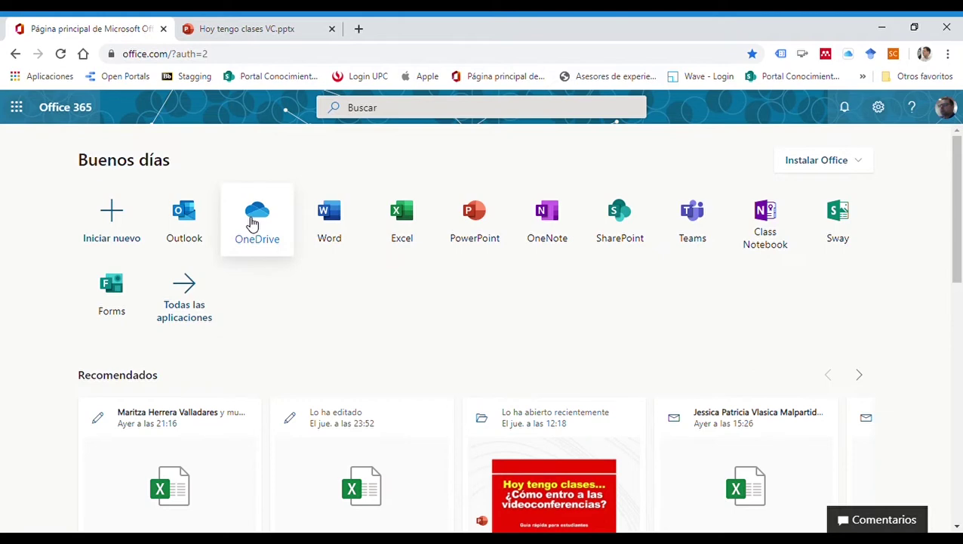
left_click(210, 21)
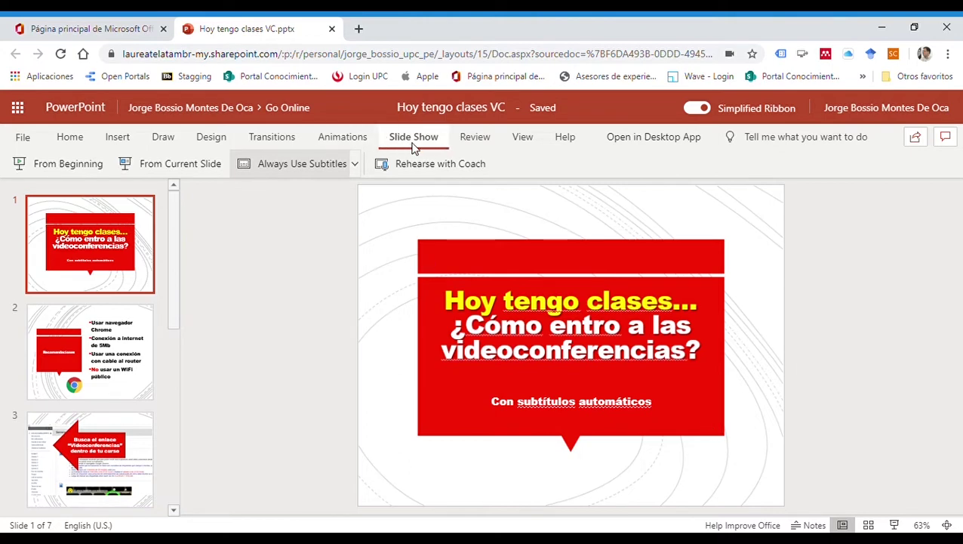
left_click(357, 143)
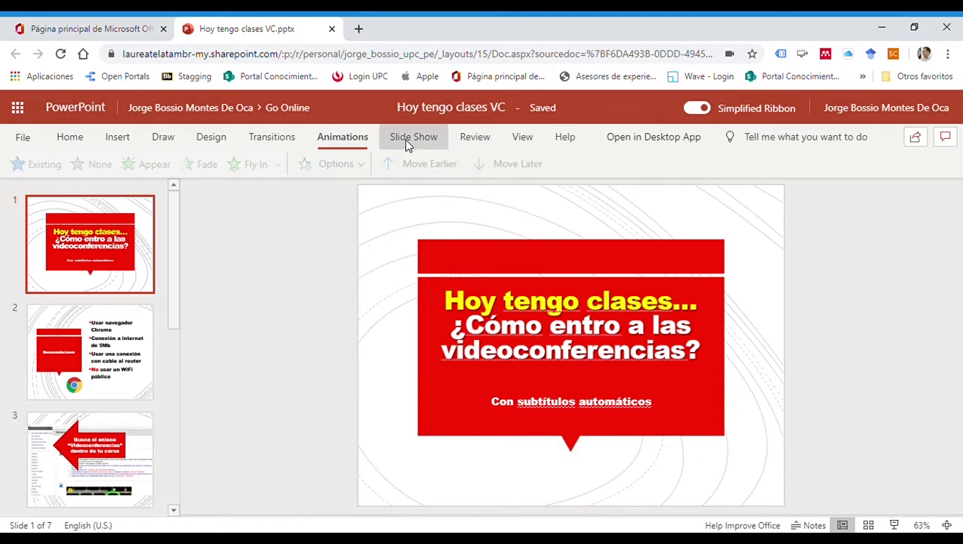
left_click(408, 144)
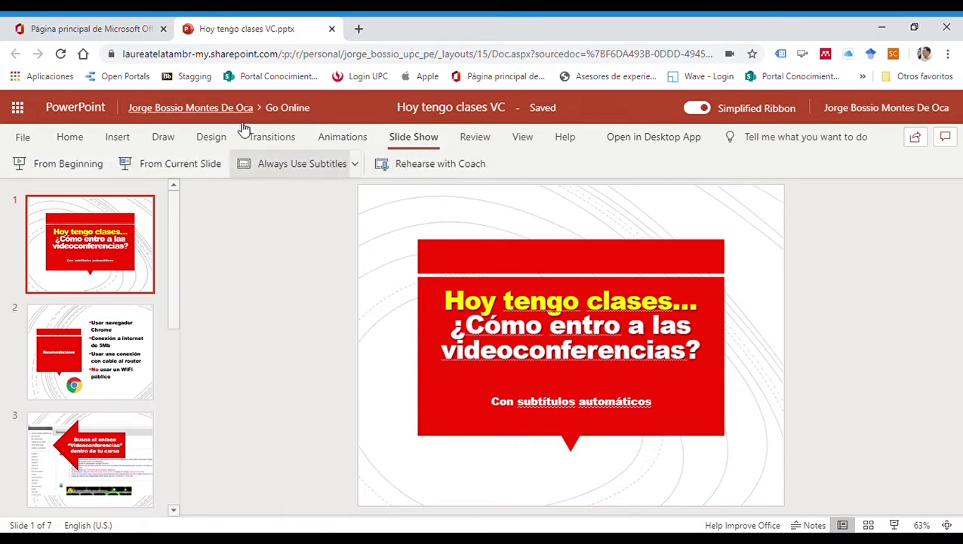
left_click(270, 165)
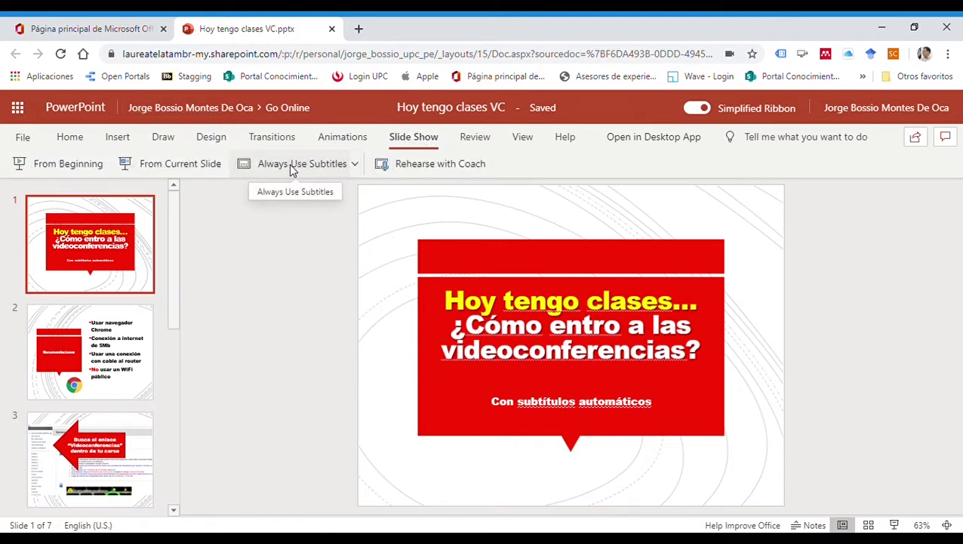
Step: Set the subtitles' spoken language to Spanish (Mexico)
left_click(354, 166)
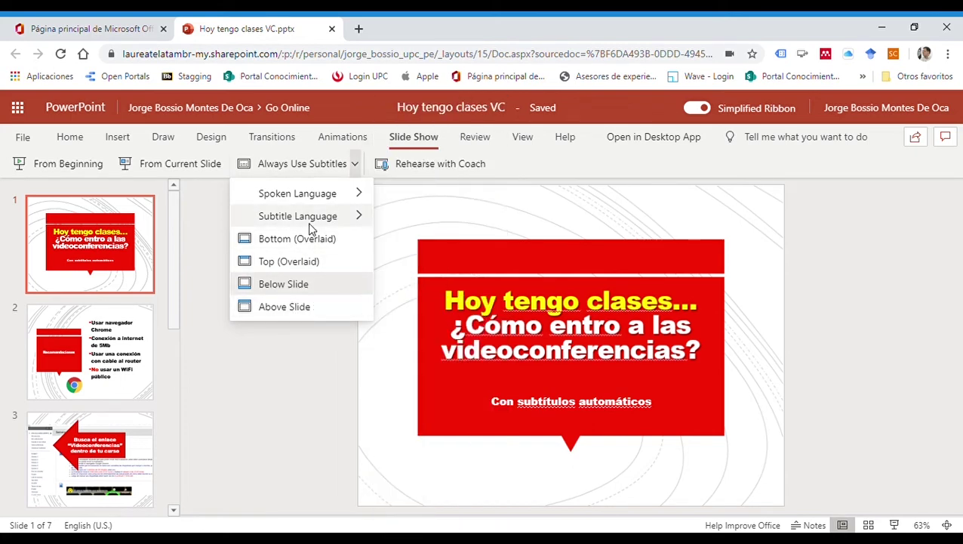
mouse_move(339, 218)
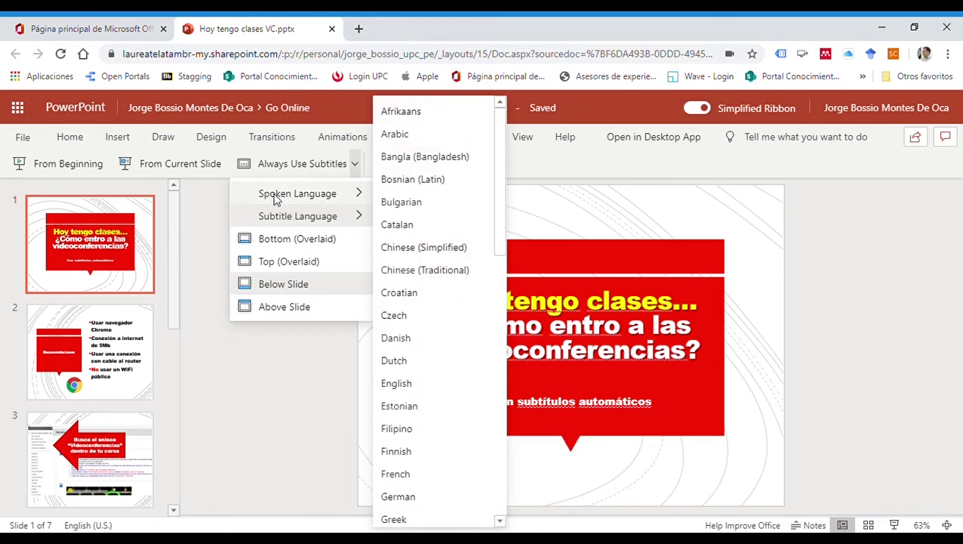
mouse_move(275, 198)
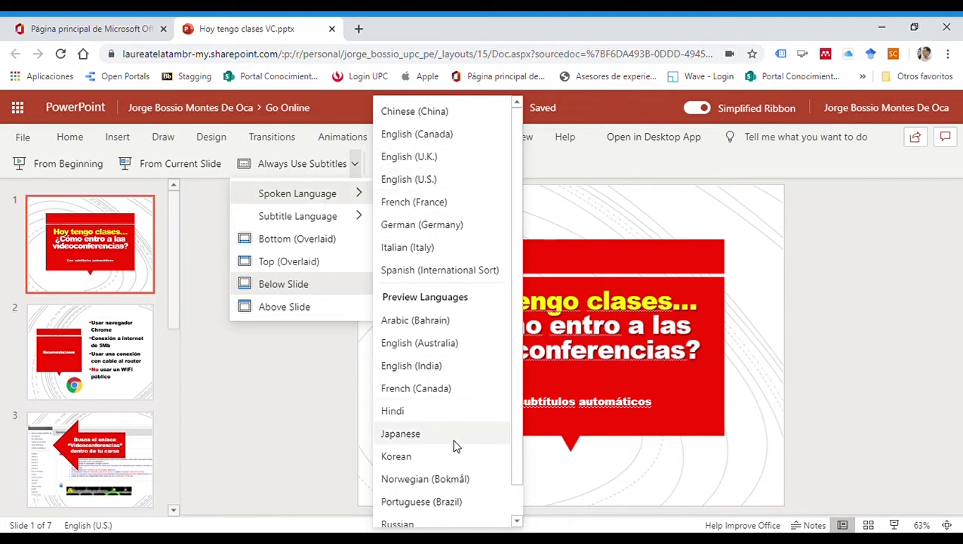
left_click(516, 521)
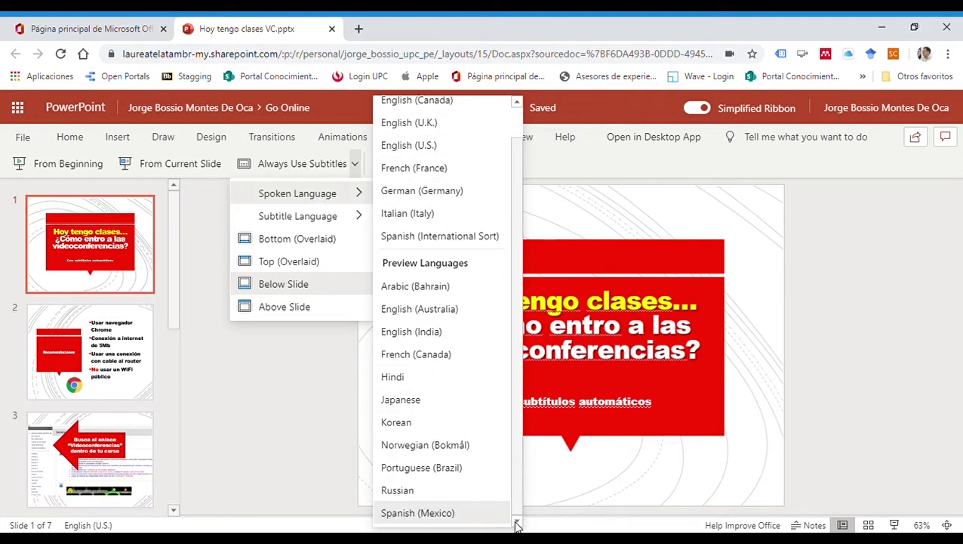
left_click(452, 516)
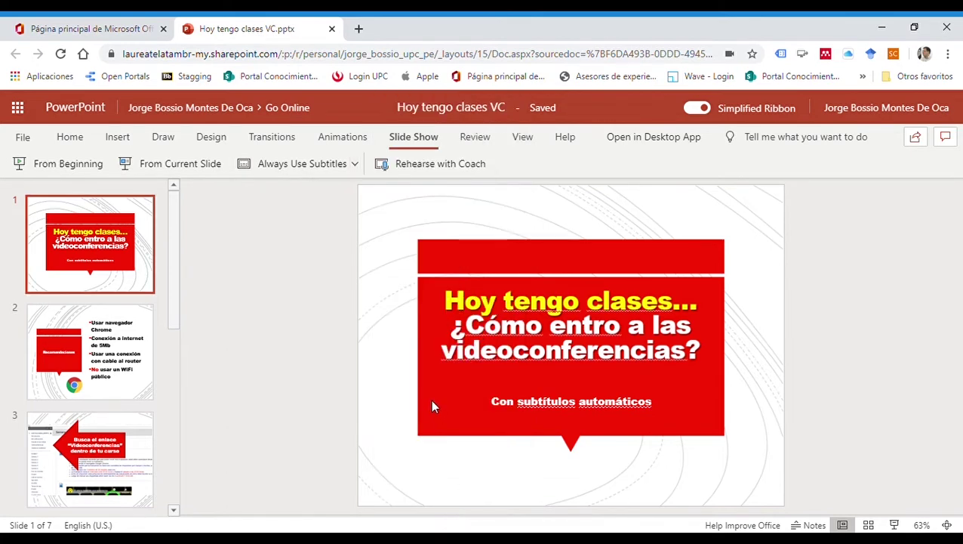
Step: Pick Spanish from the Subtitle Language list in the Always Use Subtitles options
left_click(355, 164)
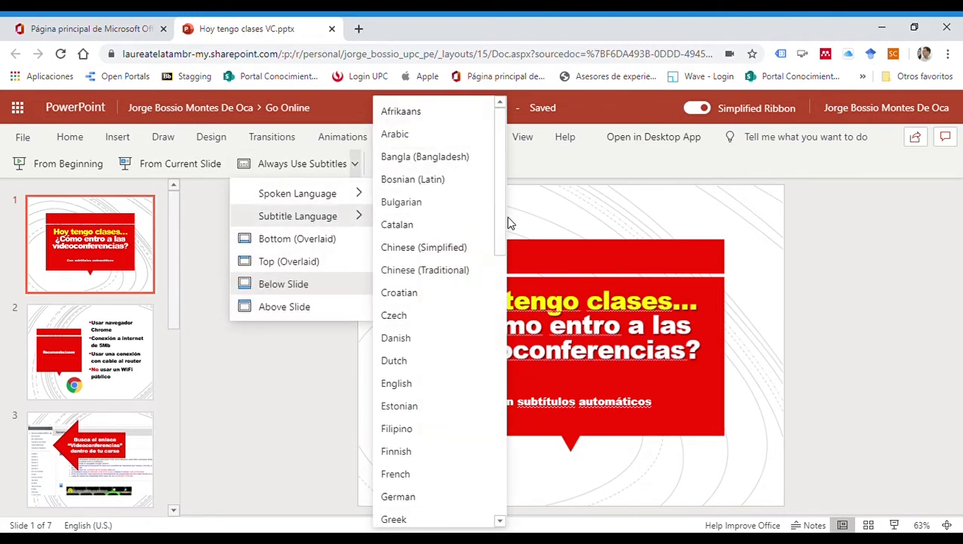
left_click(491, 337)
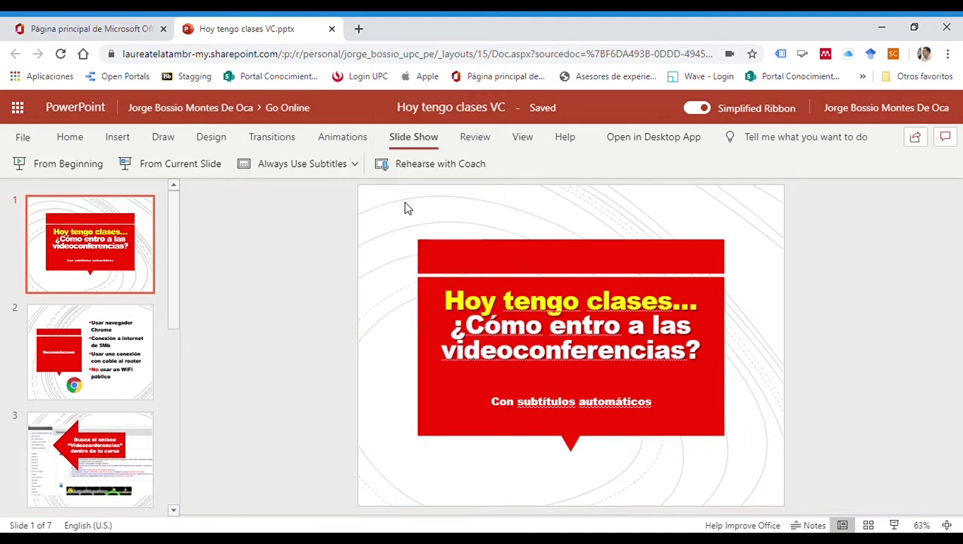
left_click(354, 166)
mouse_move(340, 218)
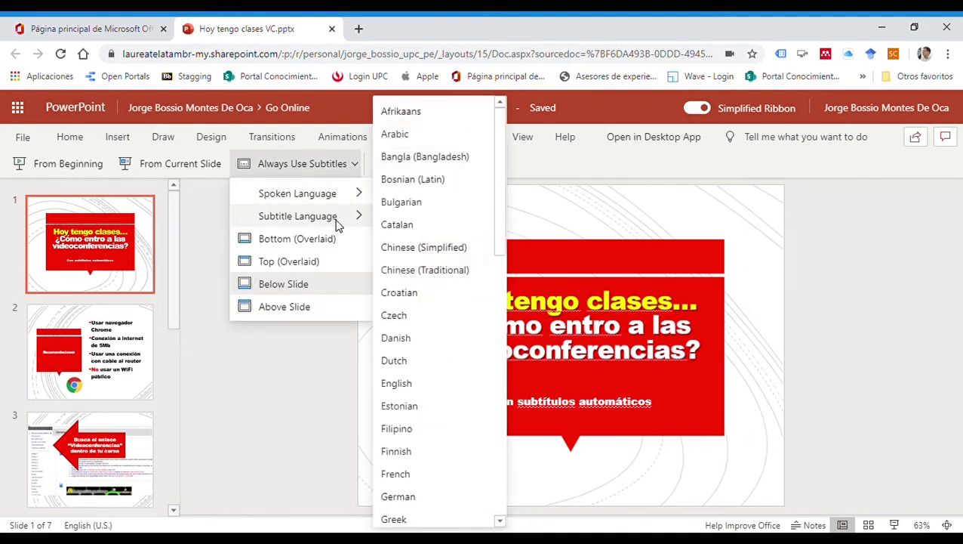
left_click_drag(502, 223, 509, 481)
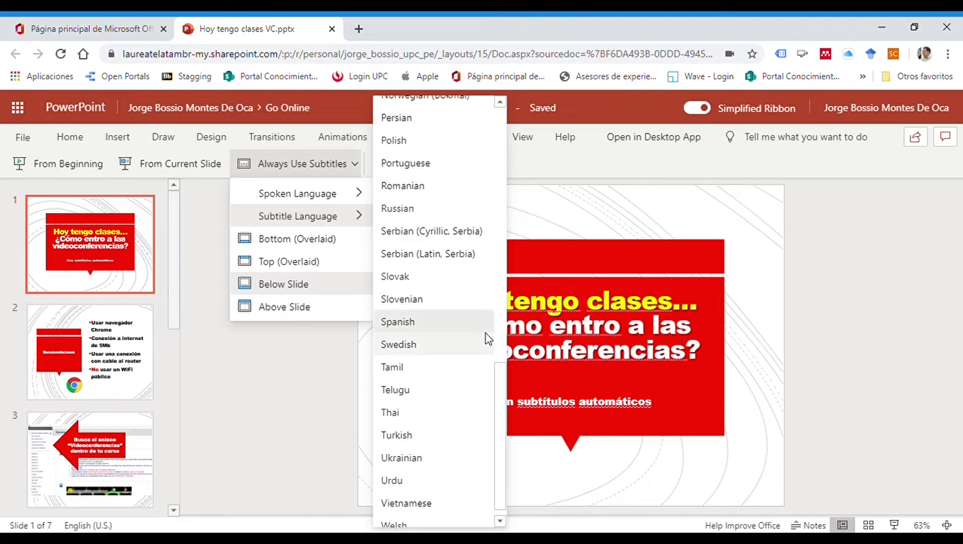
left_click(284, 416)
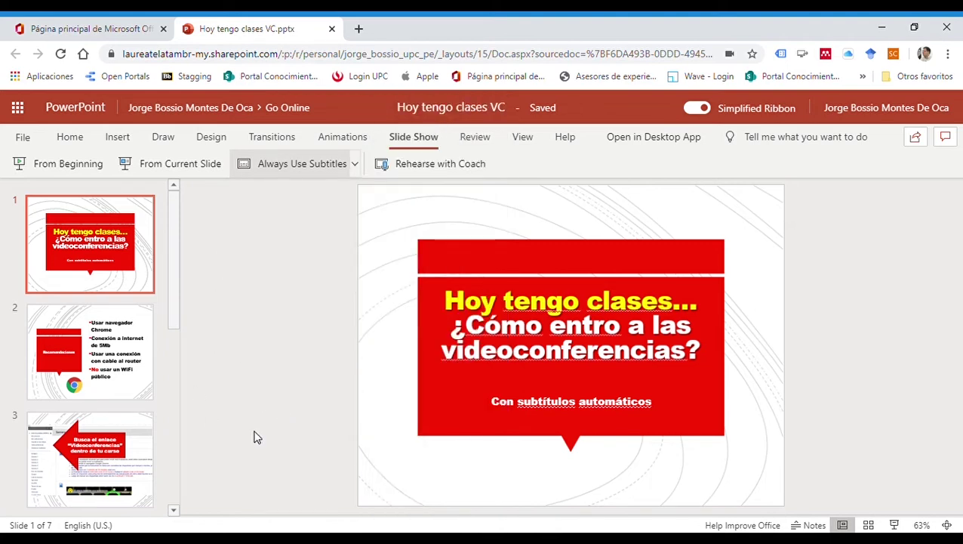
Step: Start the title slide full screen and switch on live subtitles in the slideshow
left_click(895, 524)
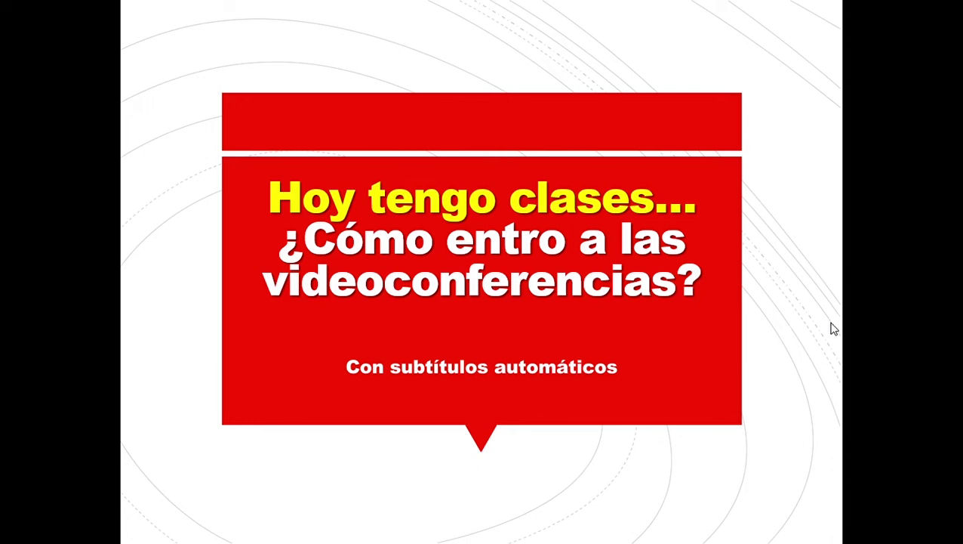
mouse_move(202, 541)
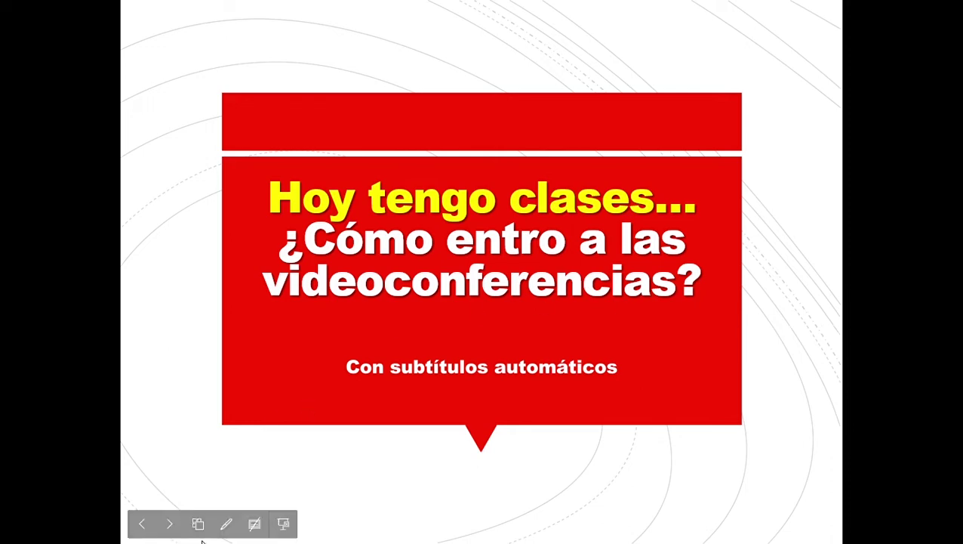
left_click(255, 524)
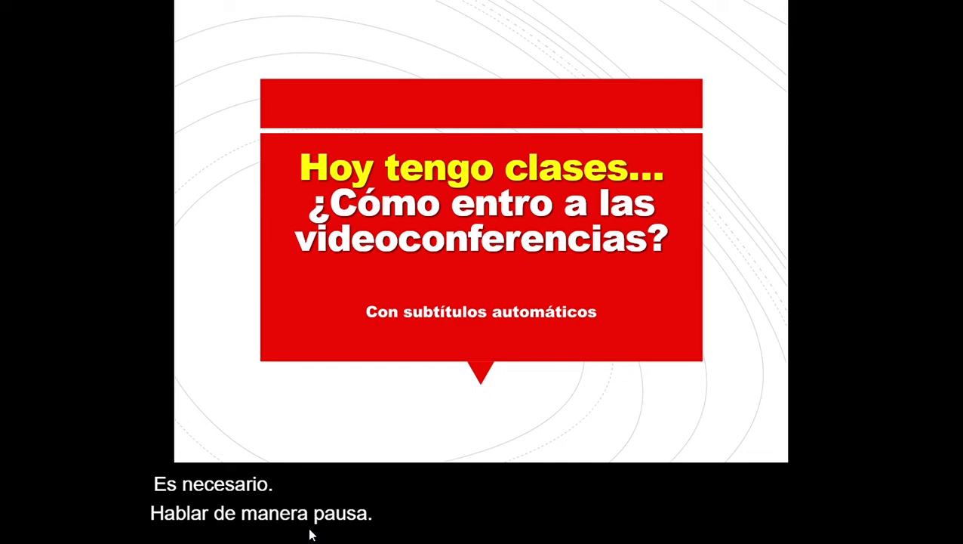
Step: Advance past Recomendaciones to the 'Busca el enlace Videoconferencias' slide
key("Right")
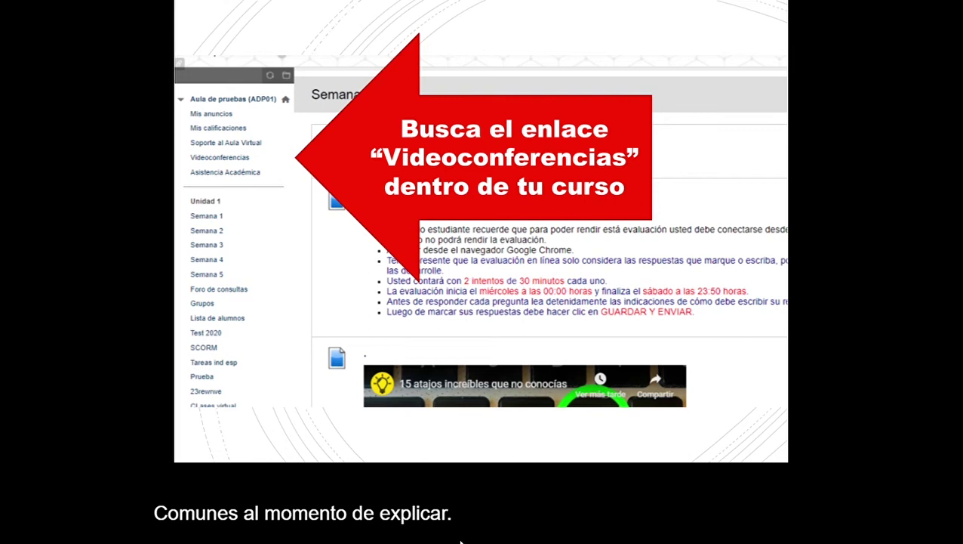
Step: Circle the course menu links around Videoconferencias with the yellow highlighter
mouse_move(228, 497)
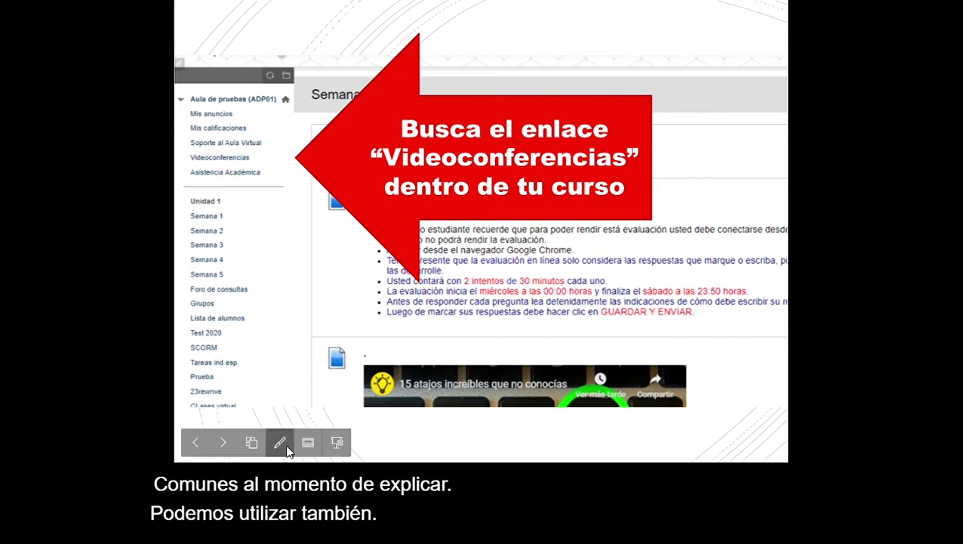
left_click(289, 447)
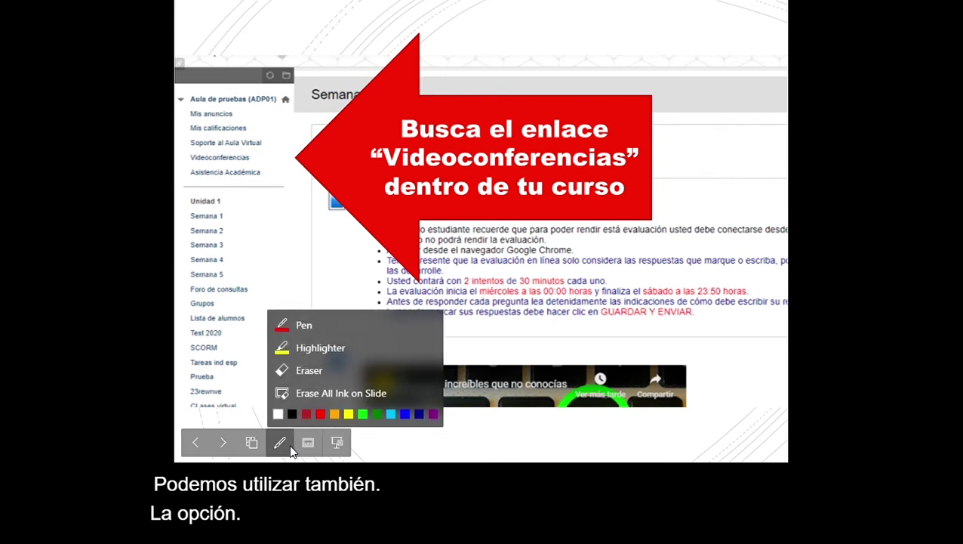
left_click(324, 347)
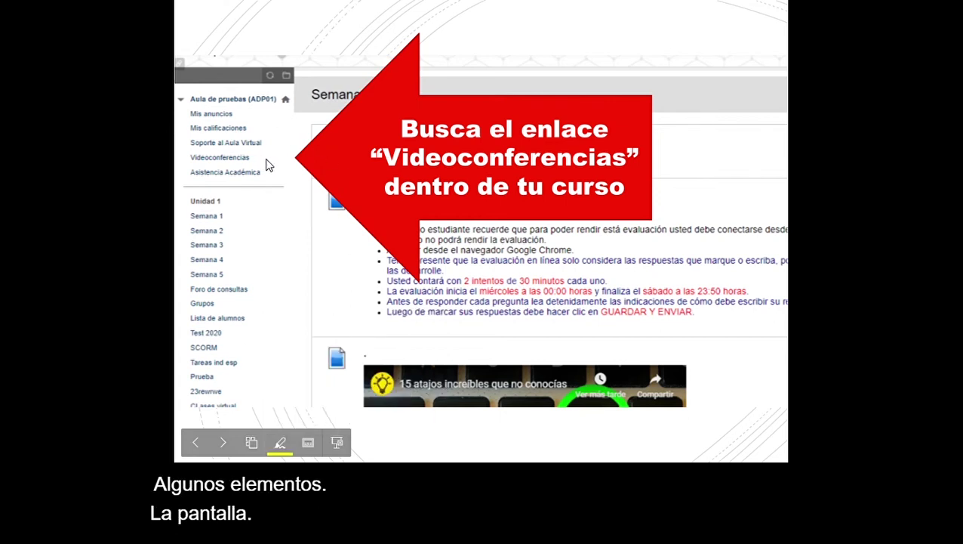
mouse_move(287, 155)
left_mouse_down()
mouse_move(178, 136)
mouse_move(291, 144)
left_mouse_up()
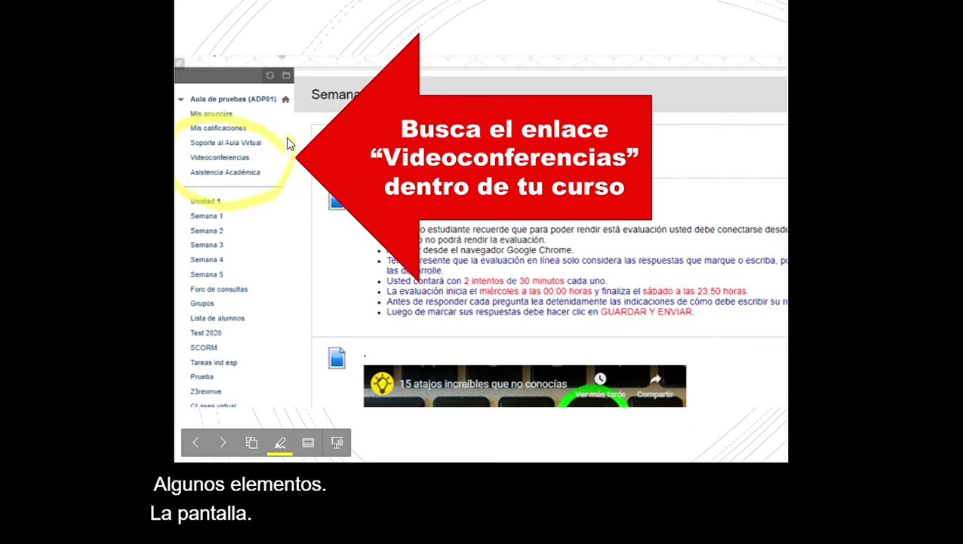